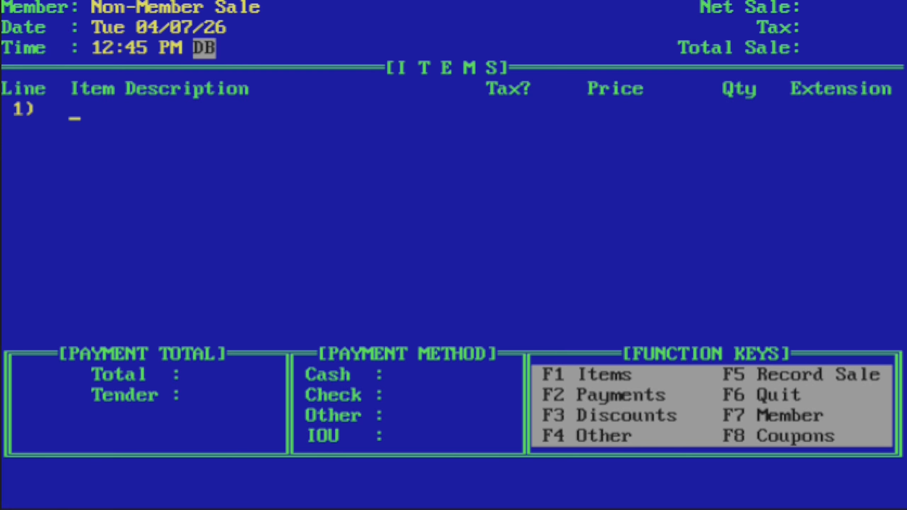
Add one Pizza Bagels,Mini,Cheese to the non-member sale and apply a $1.00 coupon to it.
text(pizza)
key(Return)
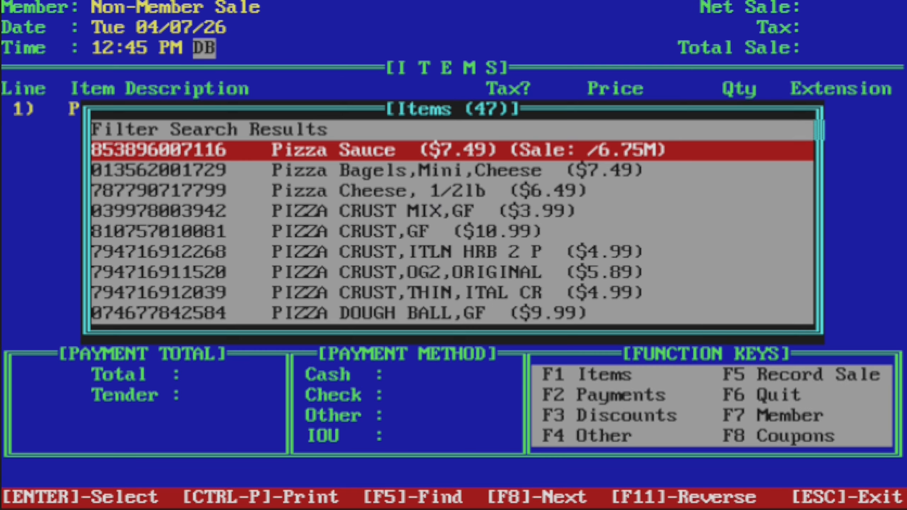
key(Down)
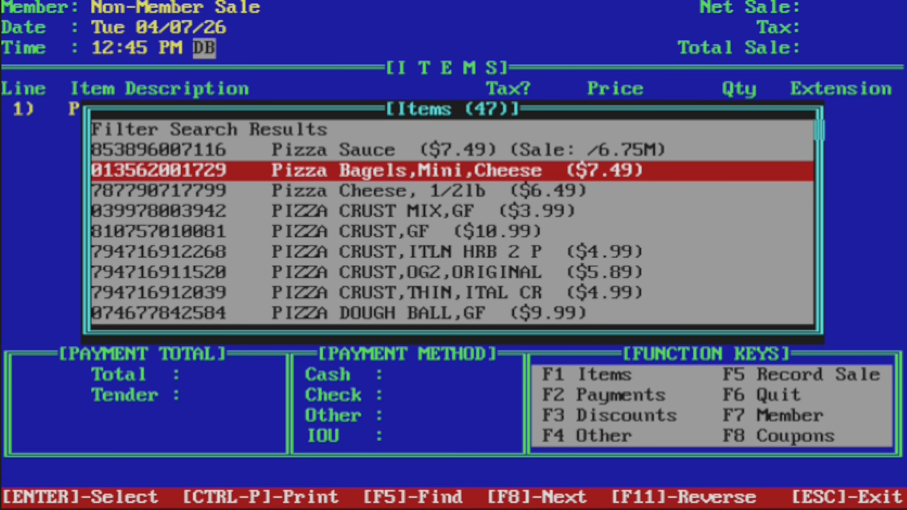
key(Return)
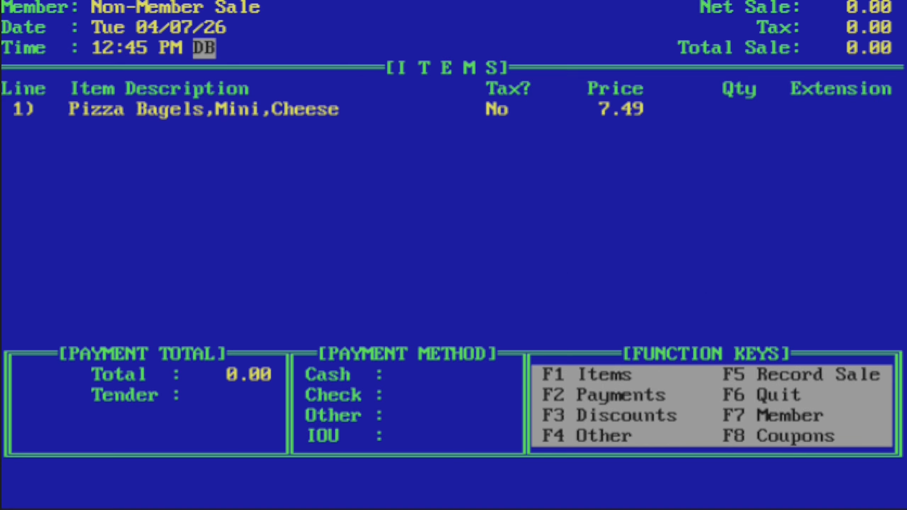
text(1)
key(Return)
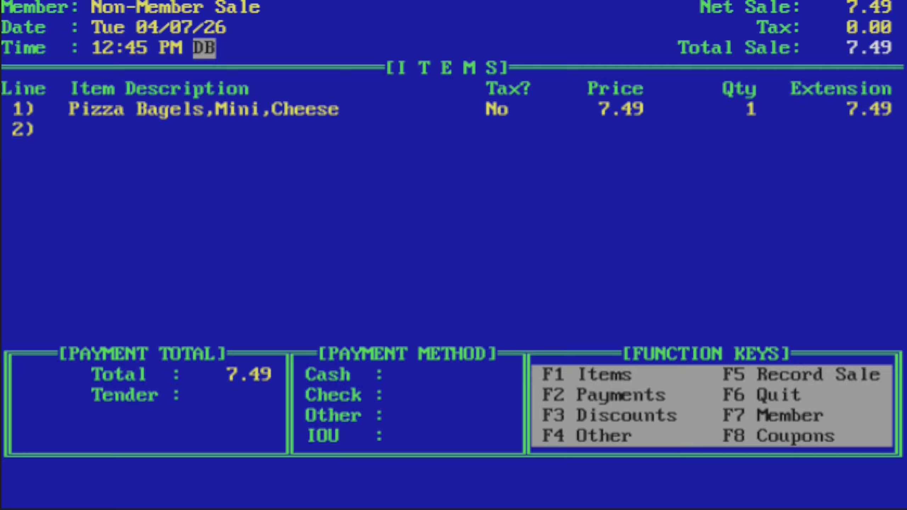
key(Return)
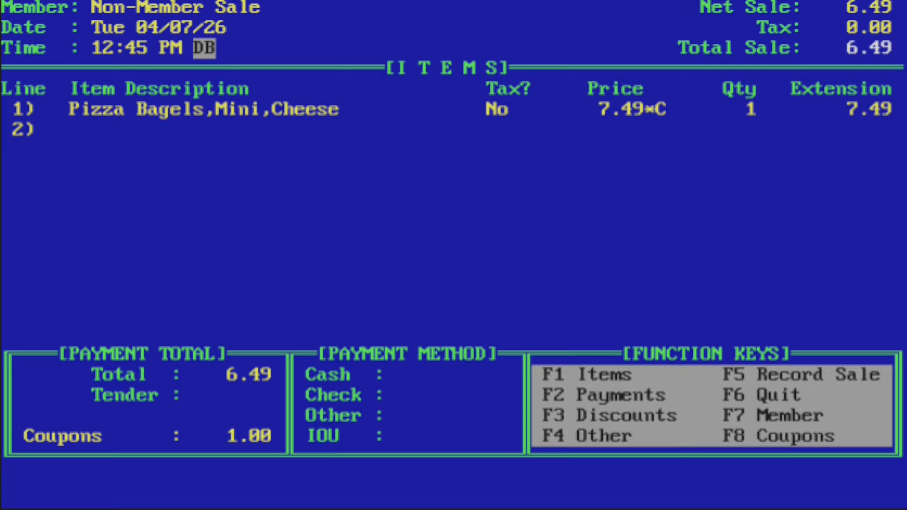
Pay the full amount of the sale in cash and record it without a sales receipt.
key(F2)
key(Return)
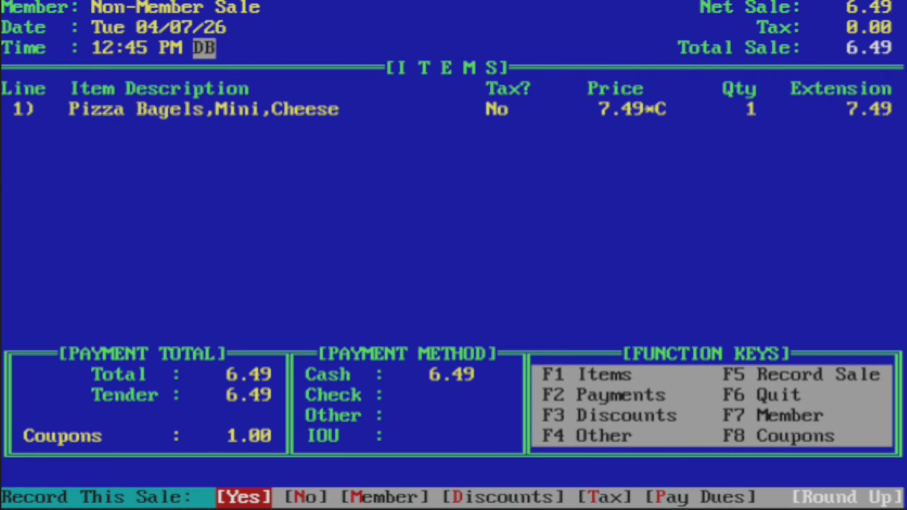
key(Return)
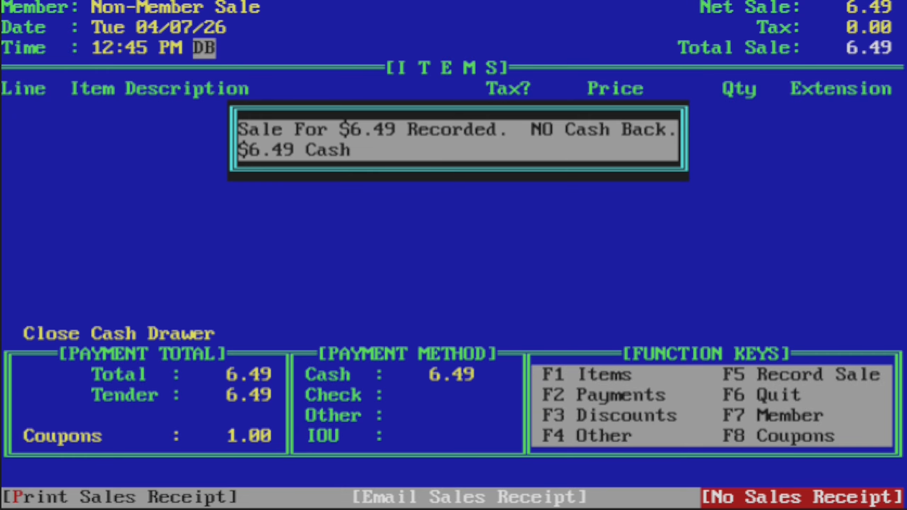
key(Return)
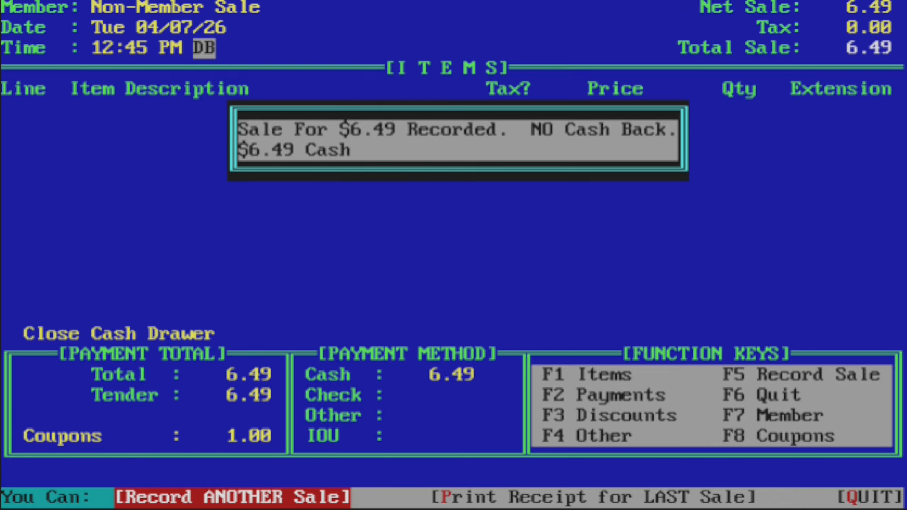
Start another non-member sale and add one Pizza Bagels,Mini,Cheese as its first item.
key(Return)
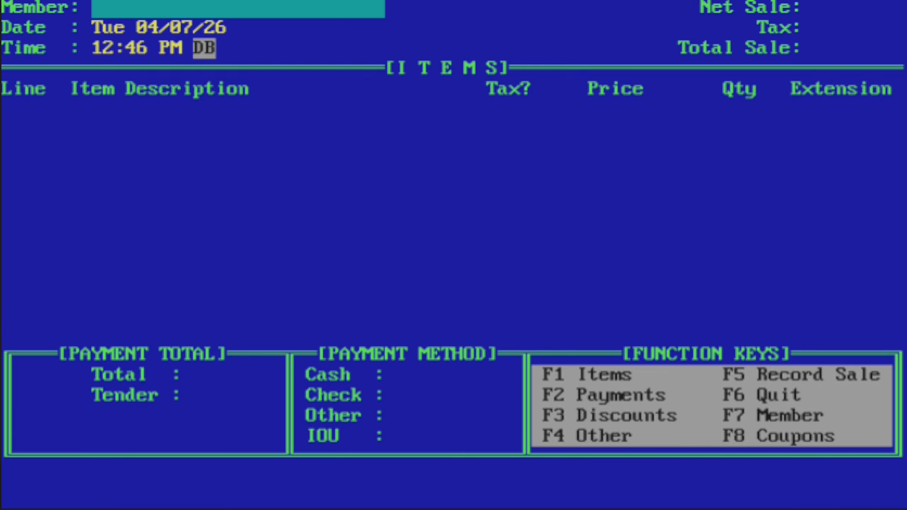
key(Return)
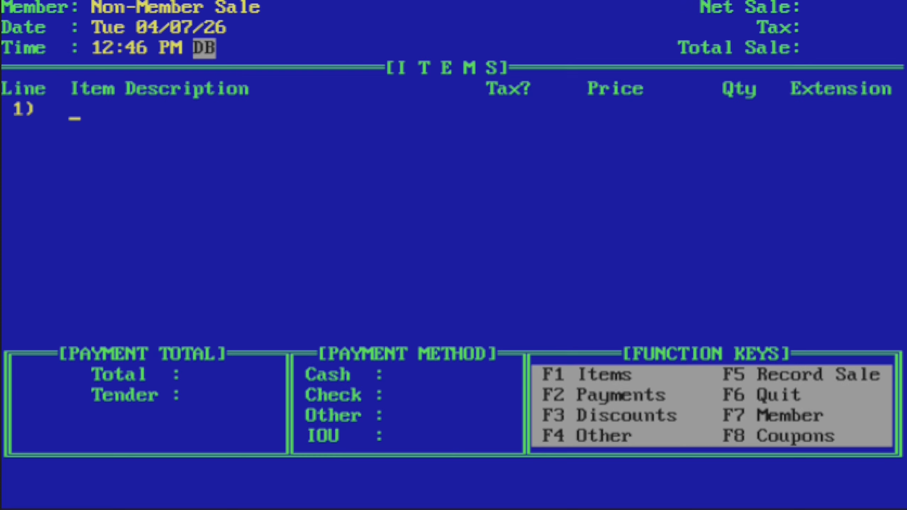
text(pizz)
key(Return)
key(Down)
key(Return)
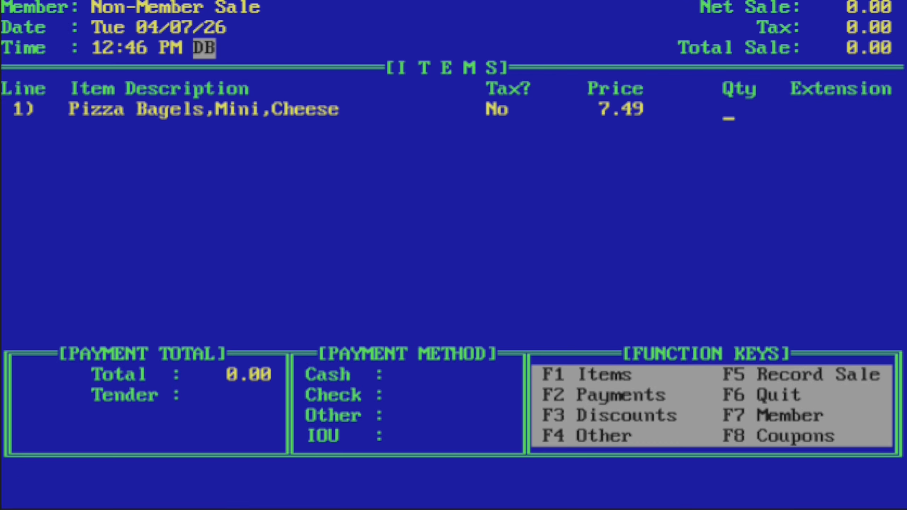
text(1)
key(Return)
Add one Organic Gala Apples 2lb Bag to the sale.
text(app)
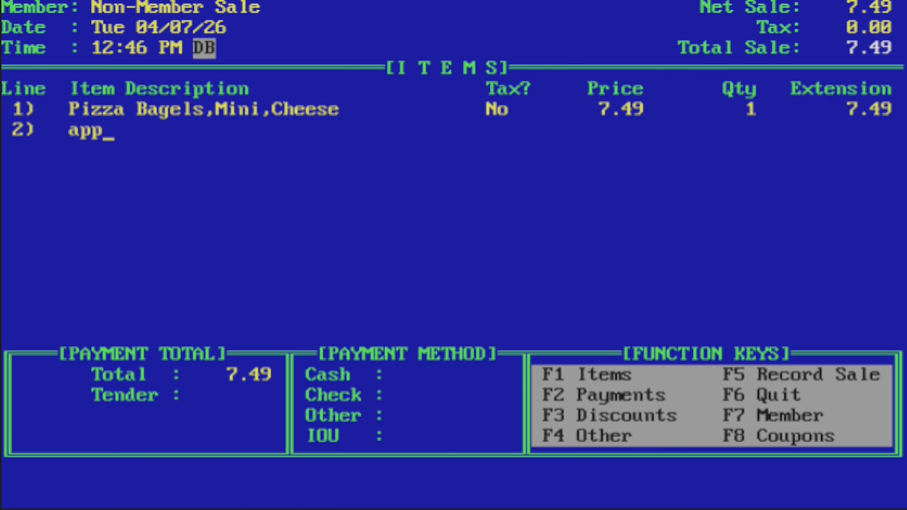
key(Return)
key(Return)
text(1)
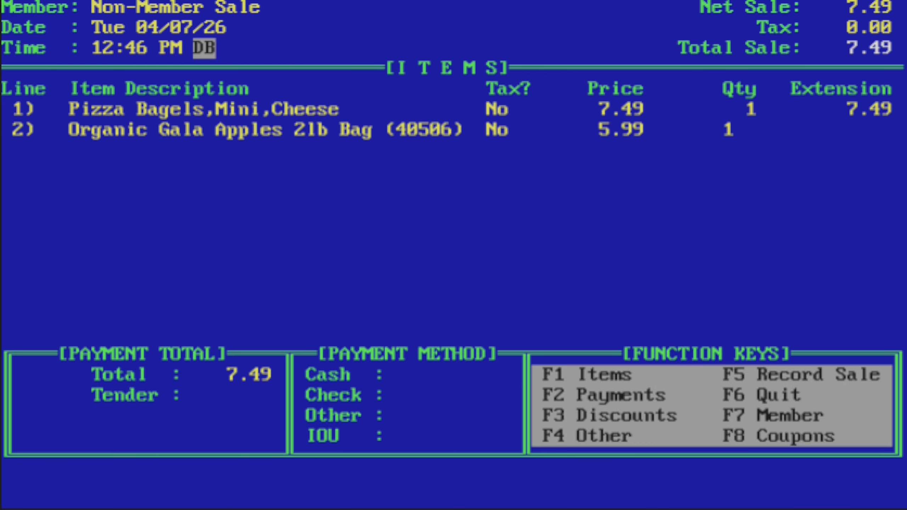
key(Return)
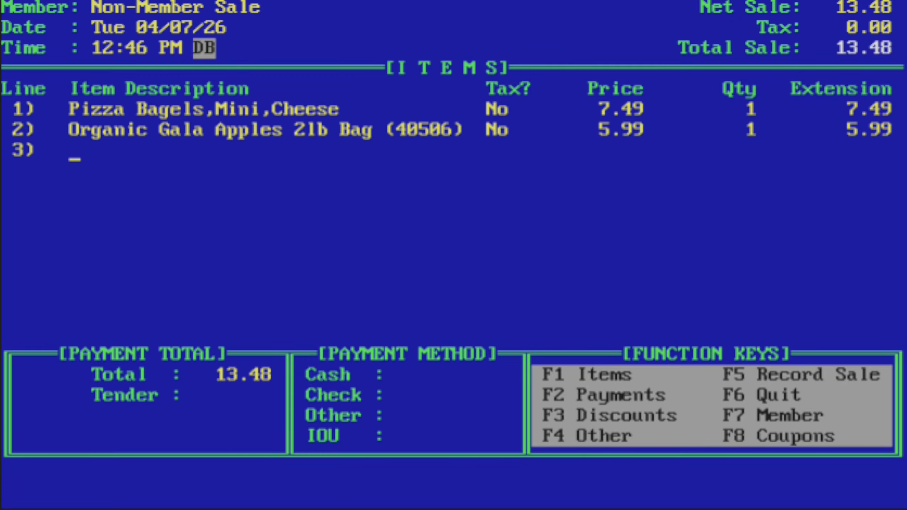
Apply a $1.00 store coupon to line 2, the Organic Gala Apples, and leave coupon entry.
key(F8)
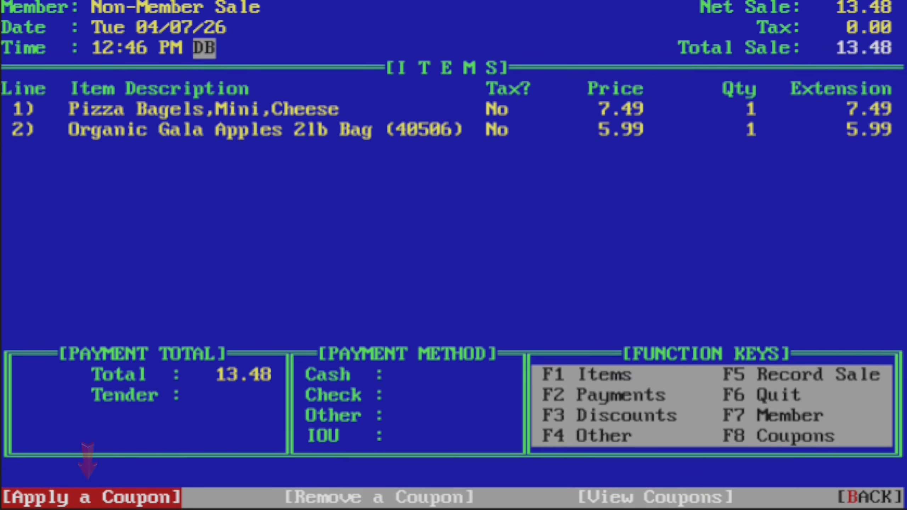
key(Return)
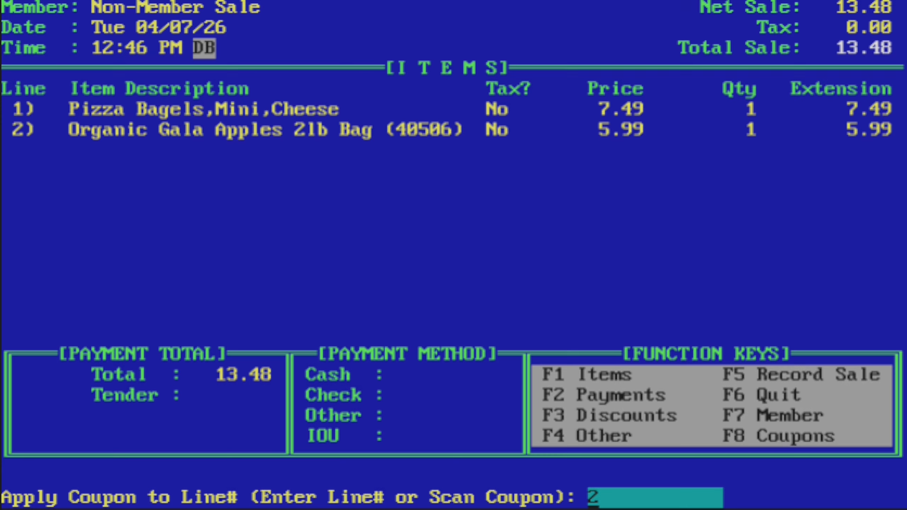
key(Return)
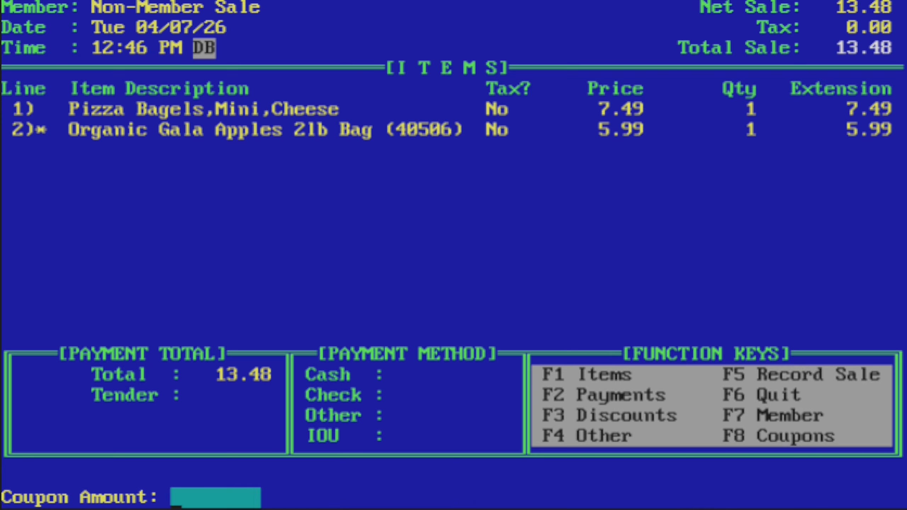
text(1.5)
key(Return)
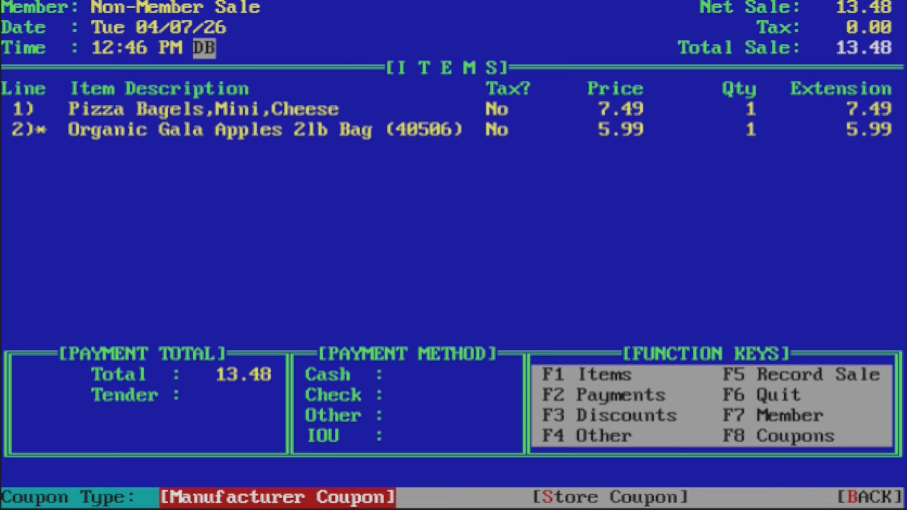
key(Right)
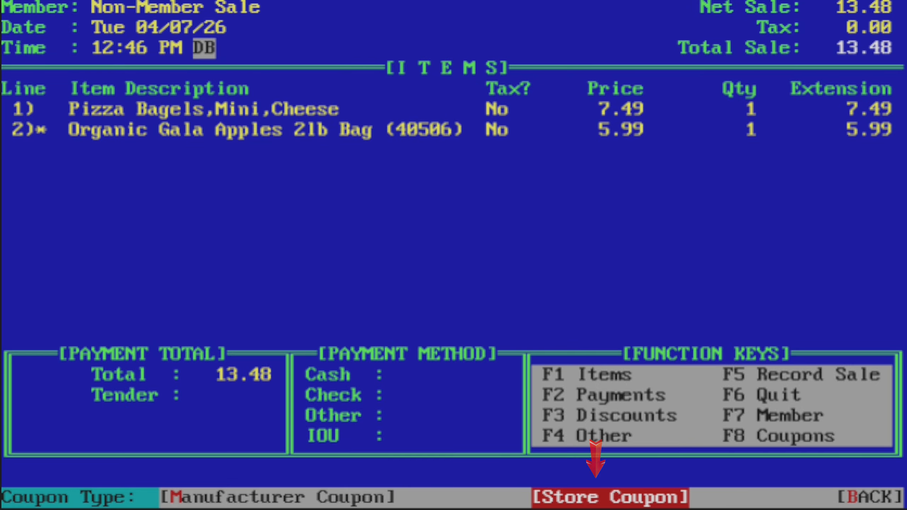
key(Return)
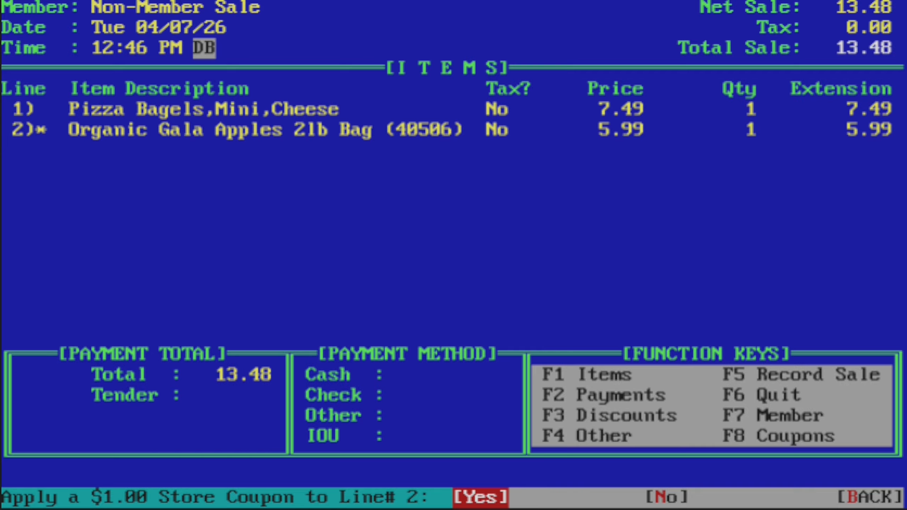
key(Return)
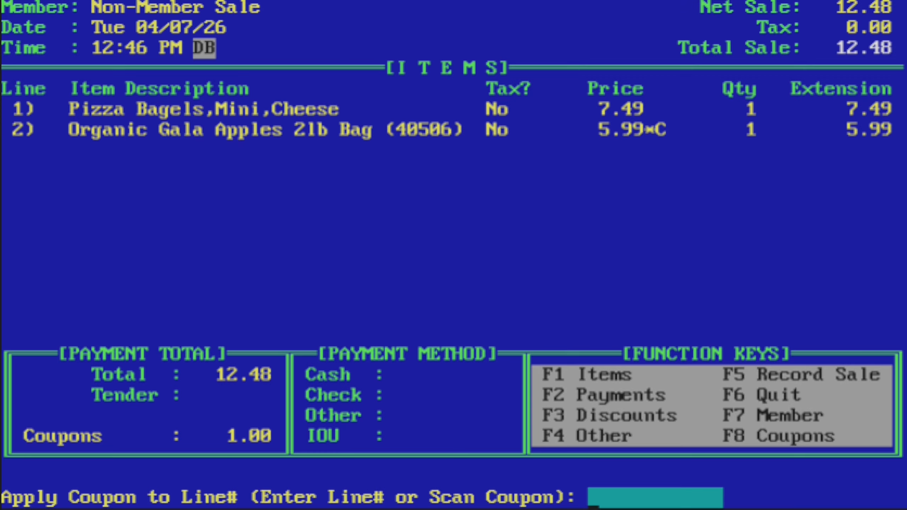
key(Escape)
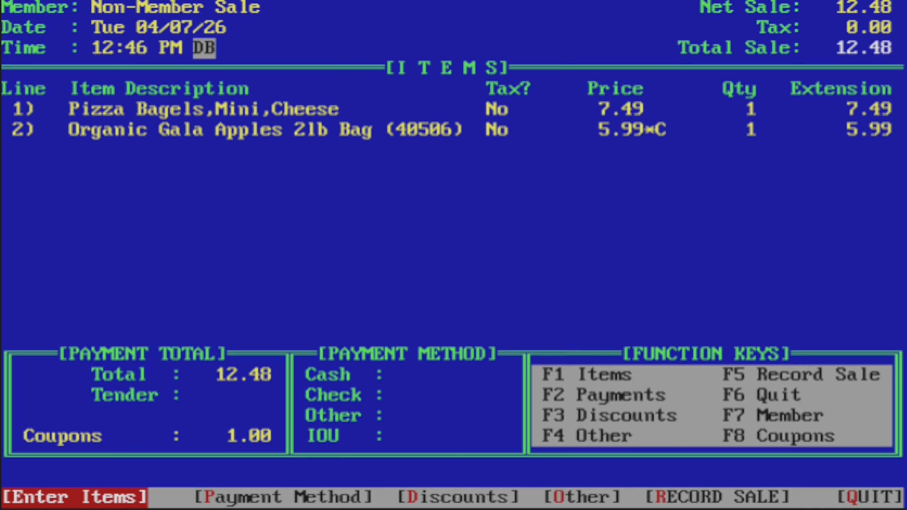
Remove the store coupon from the Organic Gala Apples line.
key(F8)
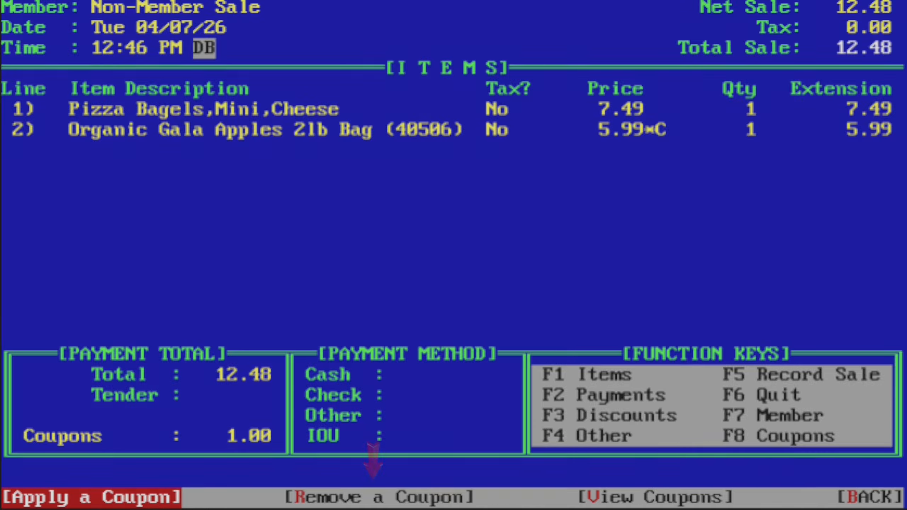
key(Right)
key(Return)
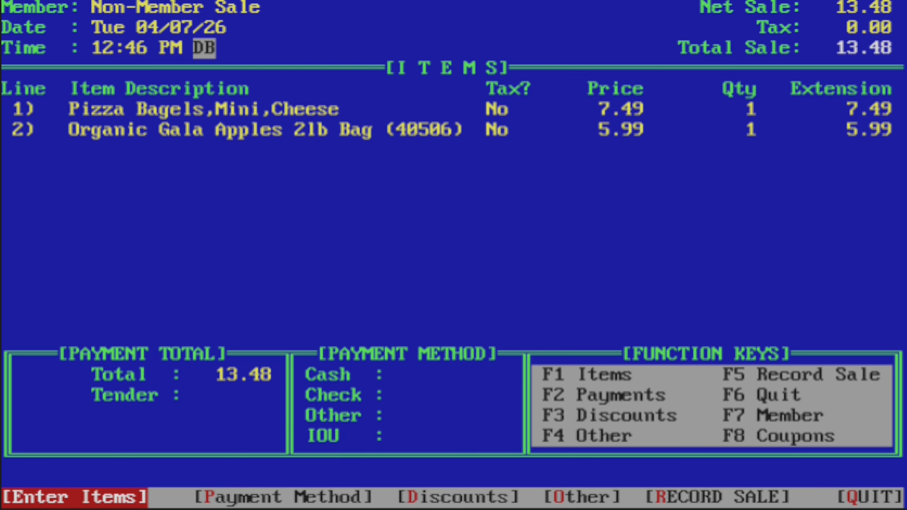
Apply the storewide coupon "2 Dollars Off a Sale" to the whole sale and dismiss its cashier message.
key(F8)
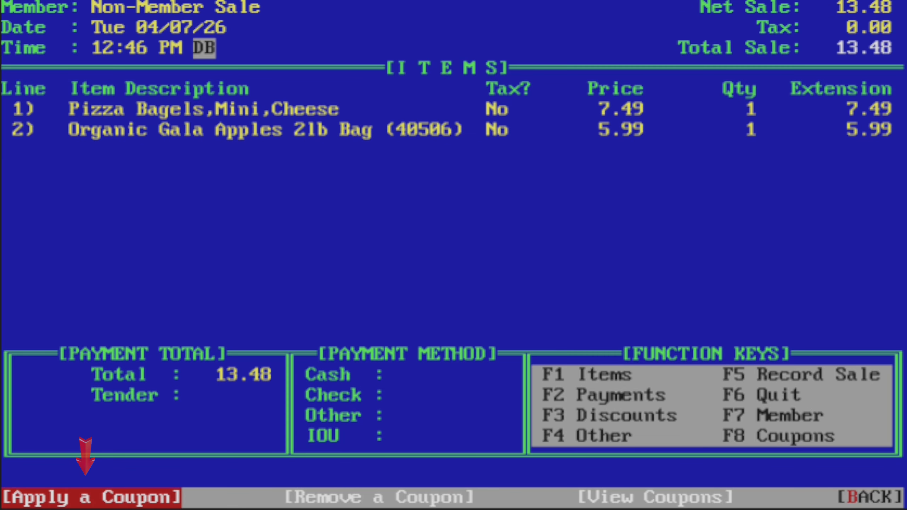
key(Return)
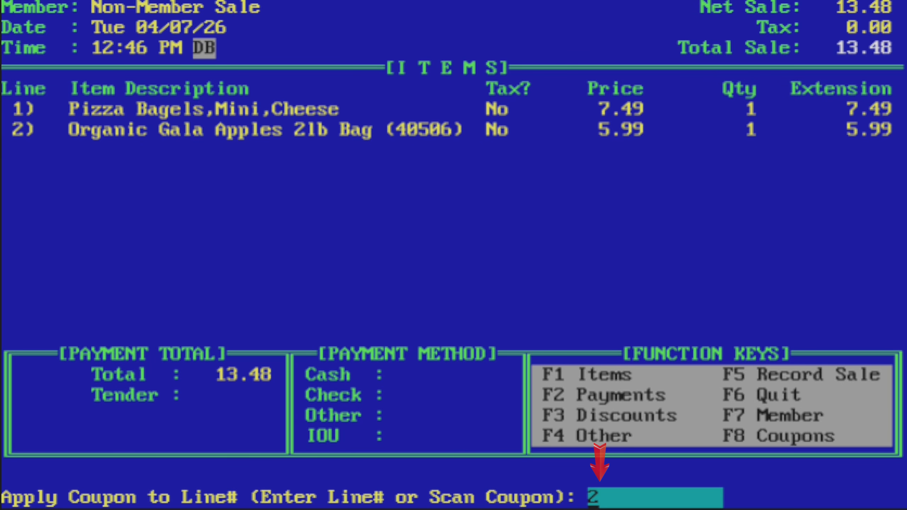
text(.s)
key(Return)
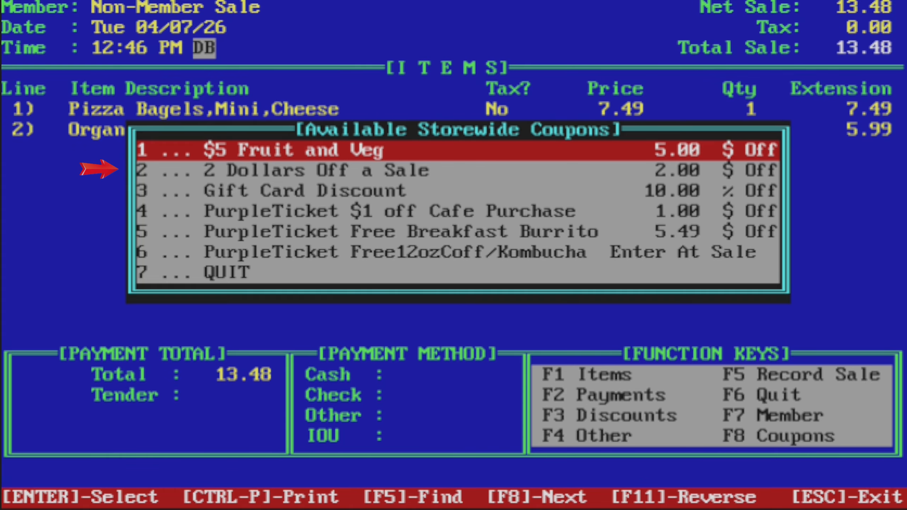
key(Down)
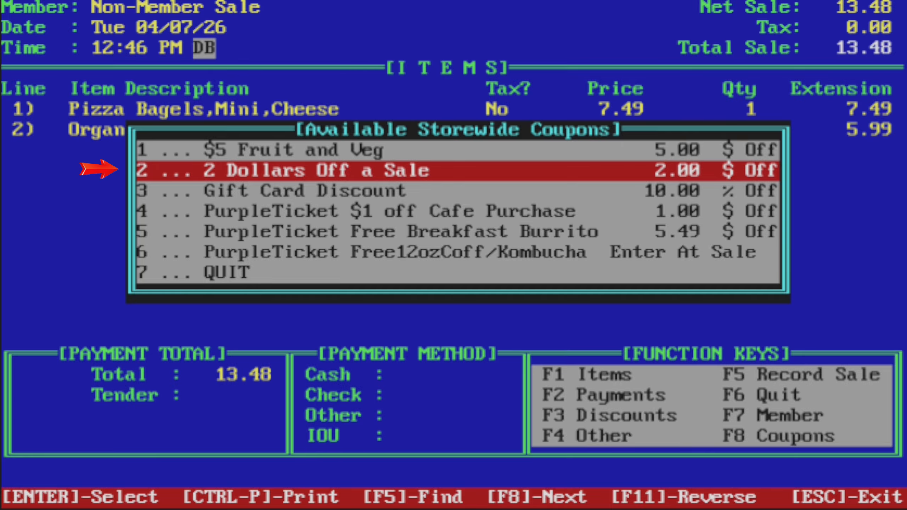
key(Return)
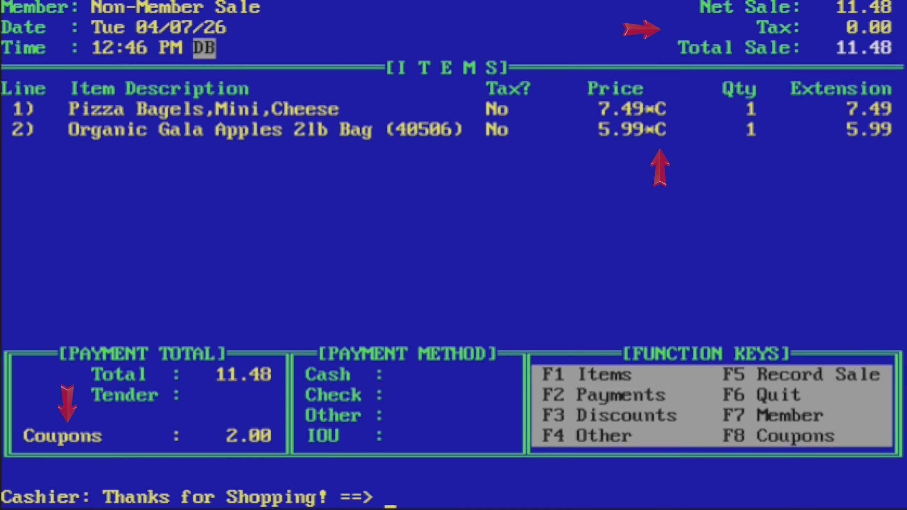
key(Return)
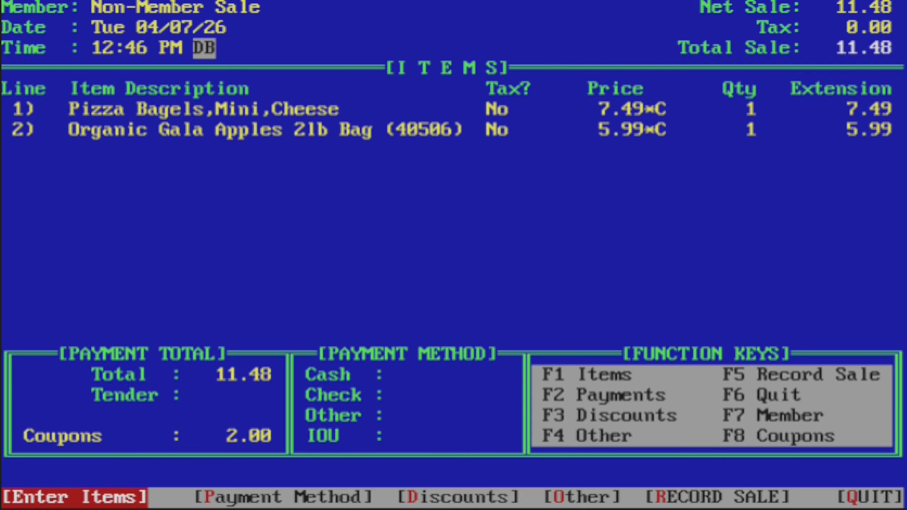
Settle the discounted two-item sale fully in cash and record it without printing a receipt.
key(p)
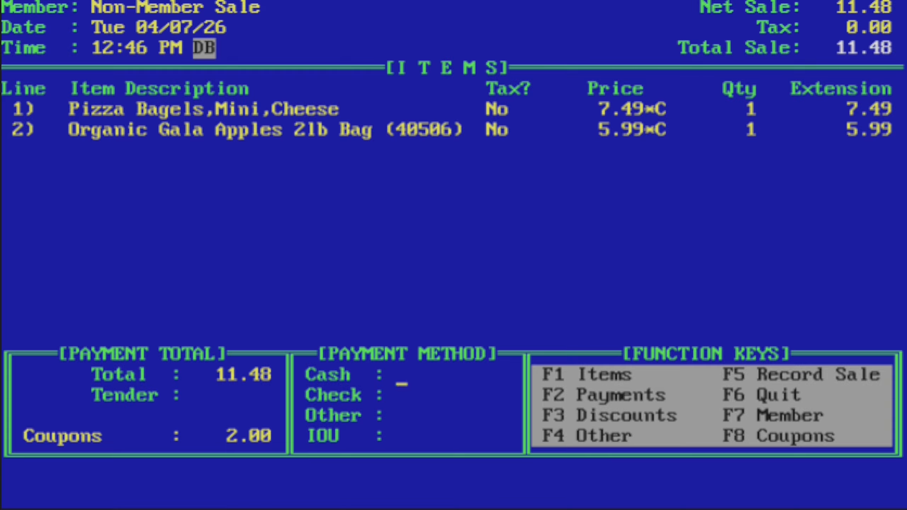
key(Return)
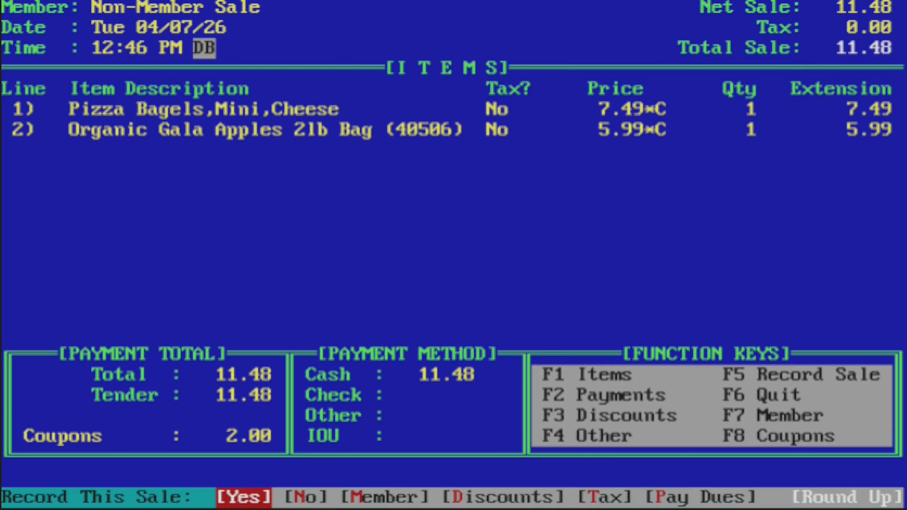
key(Return)
key(Return)
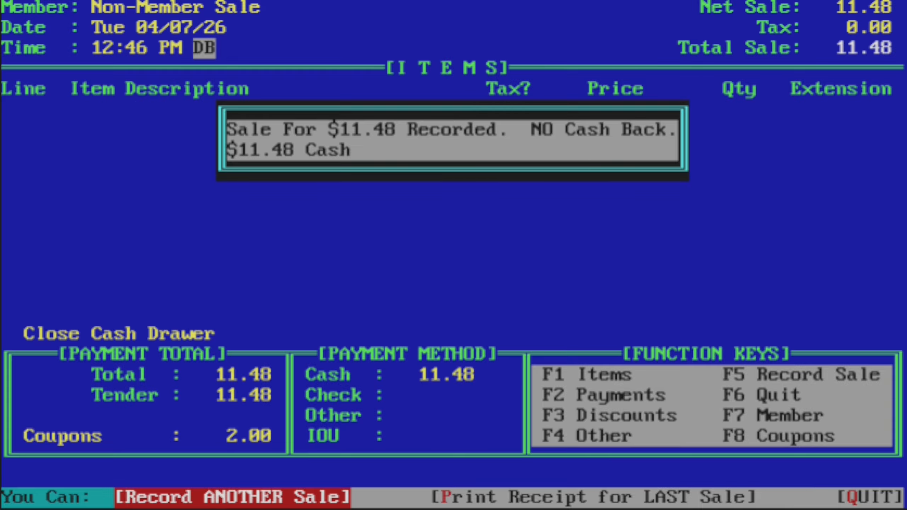